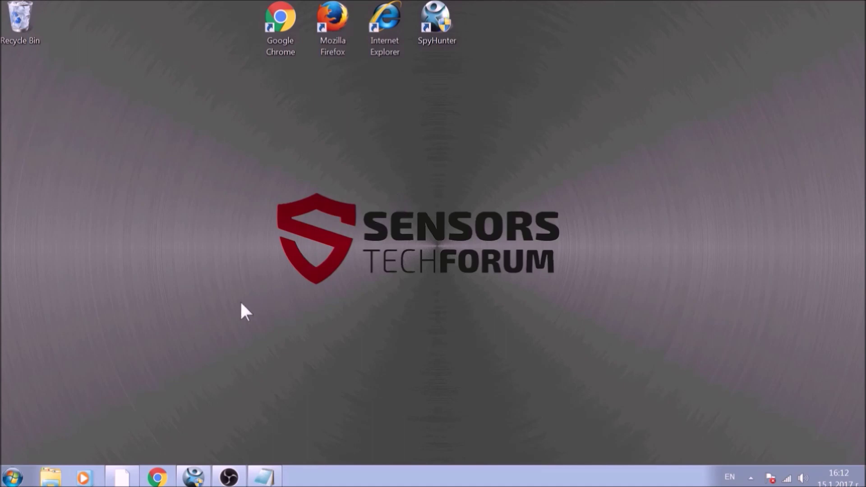
Open the Run box with Win+R and move it to the centre of the screen.
{"action": "key", "text": "super+r"}
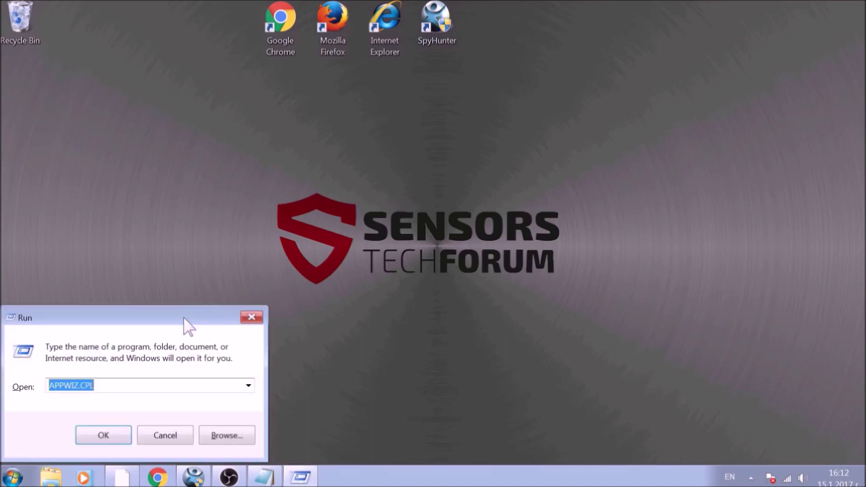
{"action": "left_click_drag", "start_coordinate": [188, 326], "coordinate": [438, 184]}
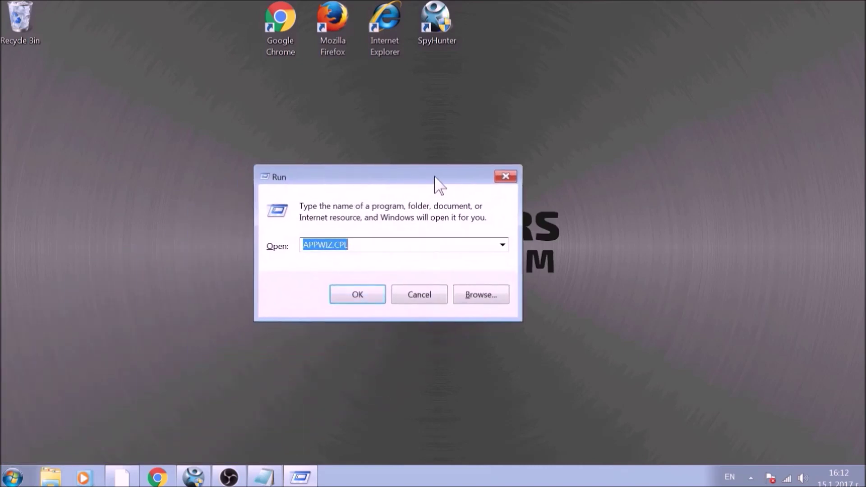
{"action": "type", "text": "APPWIZ"}
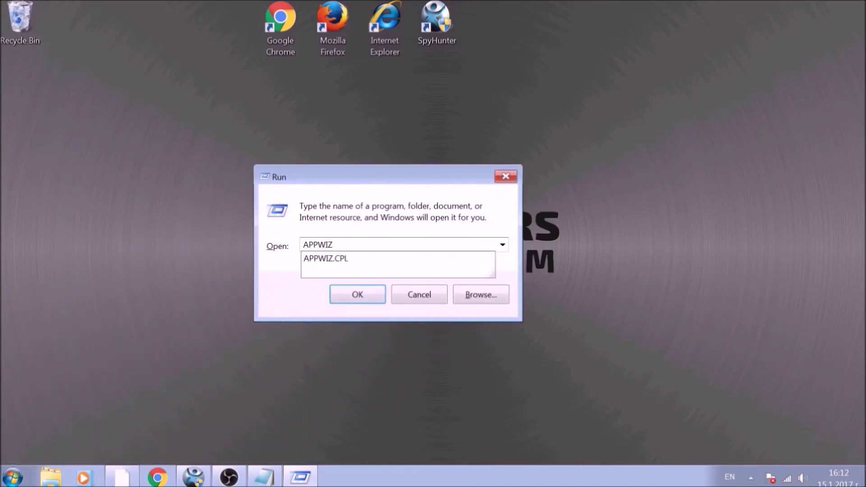
{"action": "type", "text": ".CPL"}
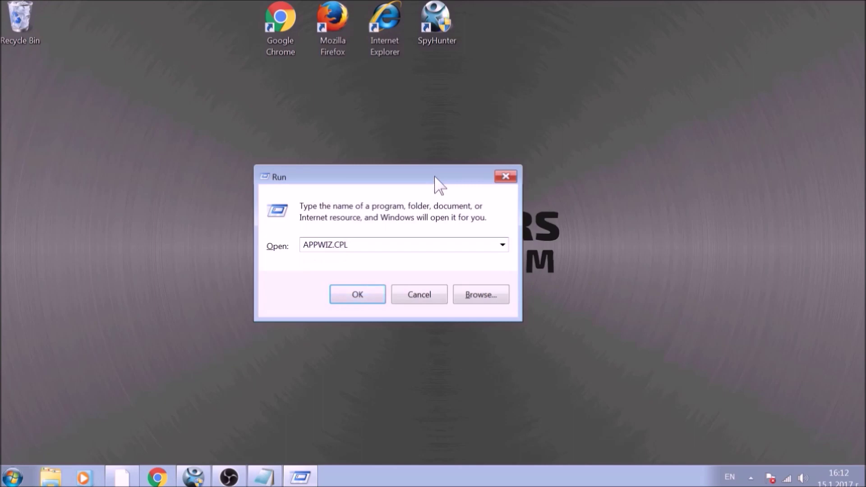
Uninstall SUSPICIOUS PROGRAM from Programs and Features, confirm it, and close the window.
{"action": "left_click", "coordinate": [353, 289]}
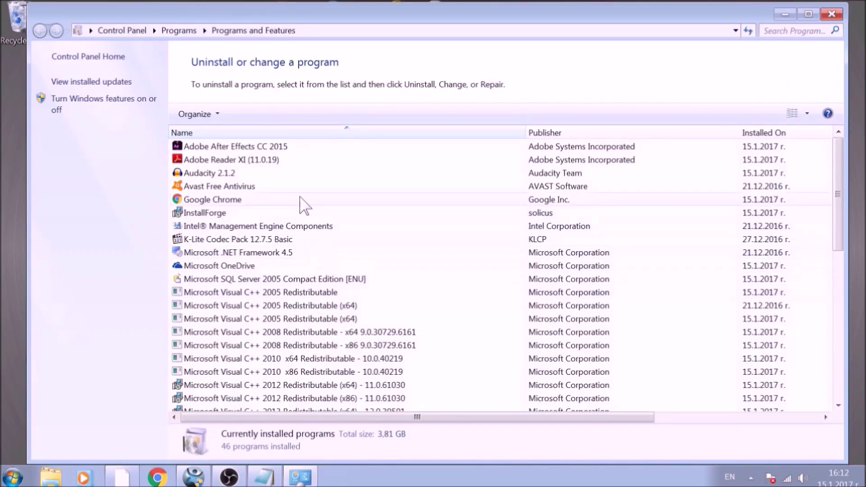
{"action": "scroll", "coordinate": [304, 200], "scroll_direction": "down", "scroll_amount": 1}
{"action": "scroll", "coordinate": [305, 203], "scroll_direction": "down", "scroll_amount": 3}
{"action": "scroll", "coordinate": [307, 257], "scroll_direction": "down", "scroll_amount": 4}
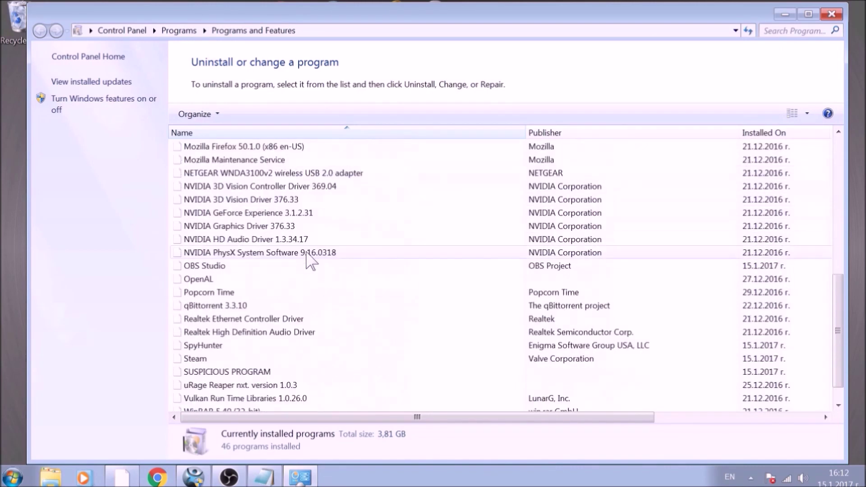
{"action": "scroll", "coordinate": [310, 261], "scroll_direction": "down", "scroll_amount": 1}
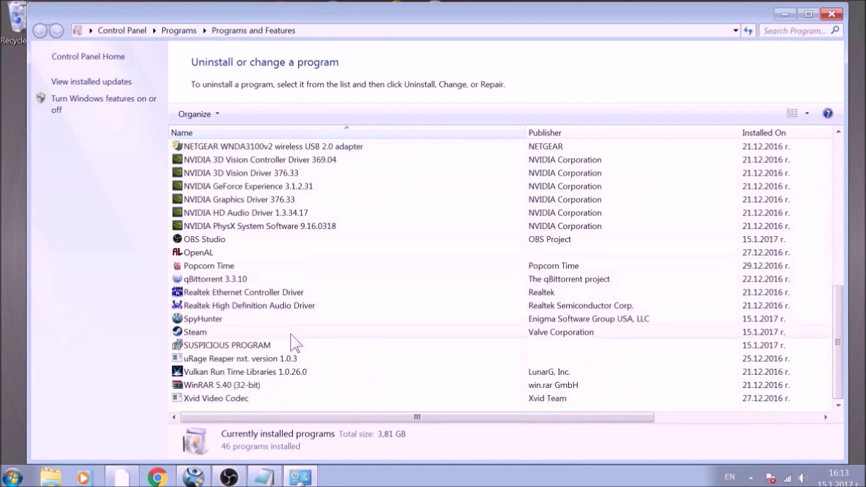
{"action": "left_click", "coordinate": [292, 347]}
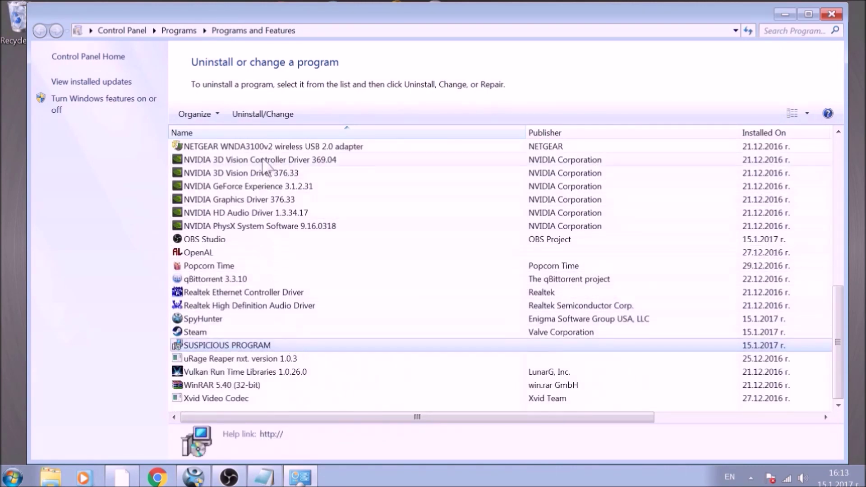
{"action": "left_click", "coordinate": [270, 117]}
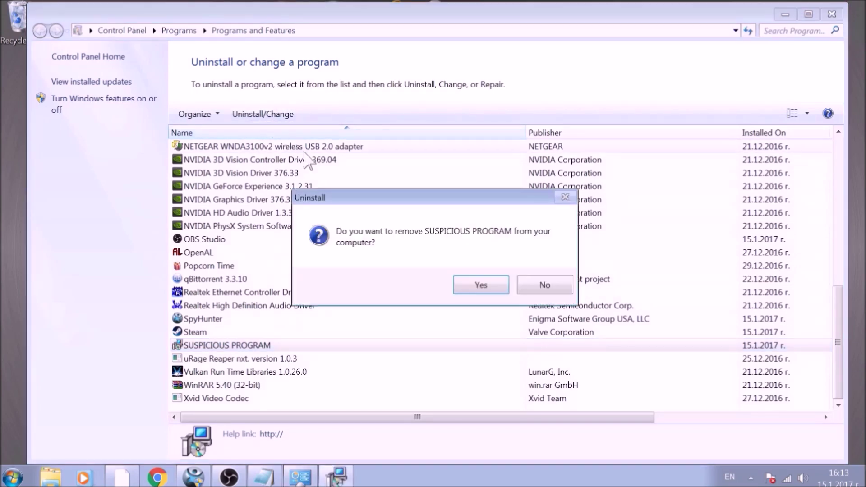
{"action": "left_click", "coordinate": [480, 286]}
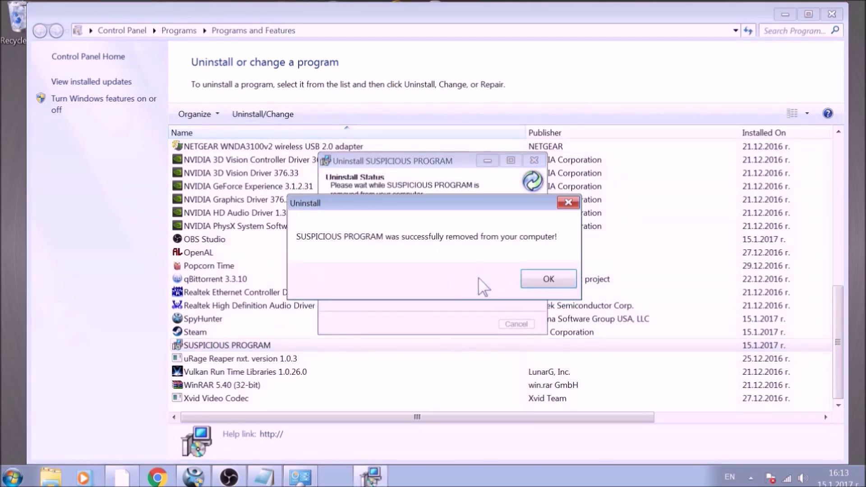
{"action": "left_click", "coordinate": [539, 277]}
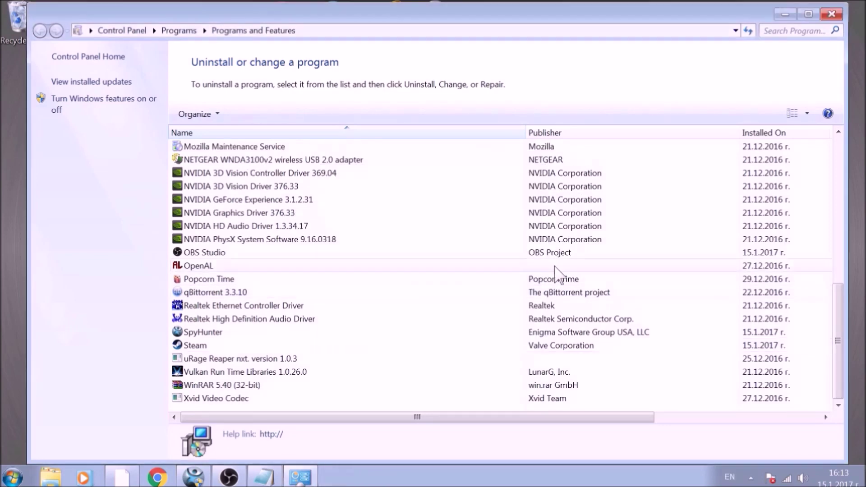
{"action": "left_click", "coordinate": [839, 15]}
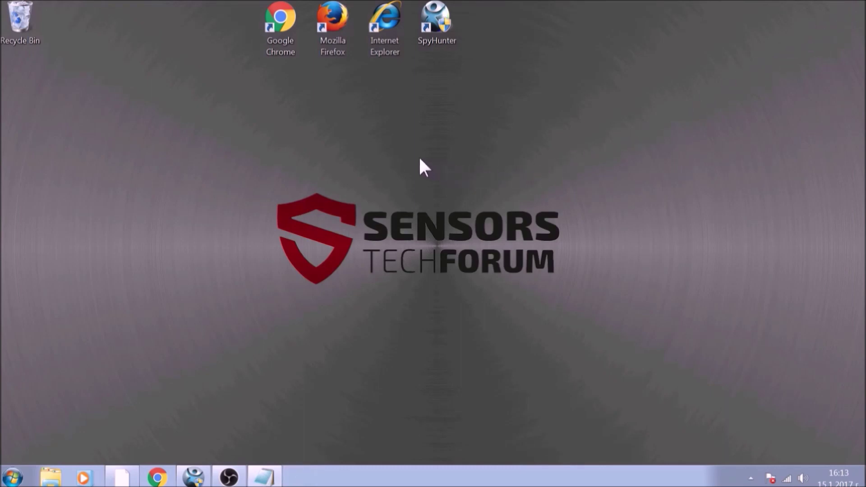
Launch Google Chrome and go to chrome://net-internals/#dns.
{"action": "double_click", "coordinate": [292, 38]}
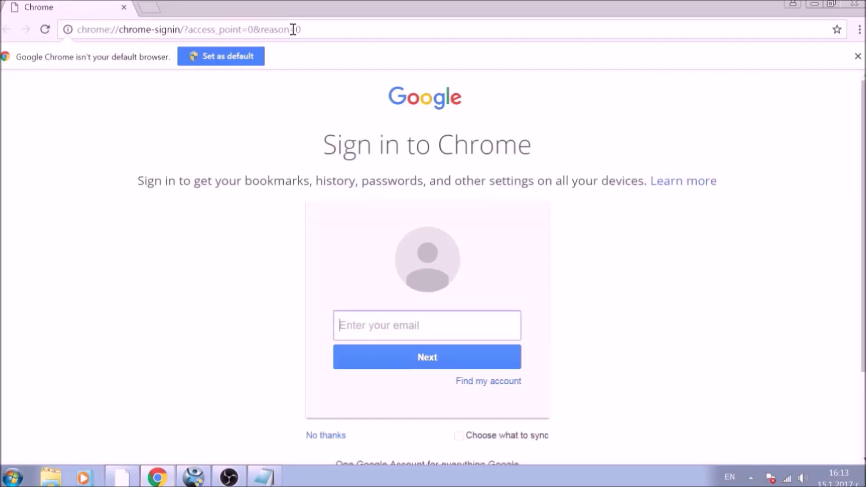
{"action": "left_click", "coordinate": [305, 28]}
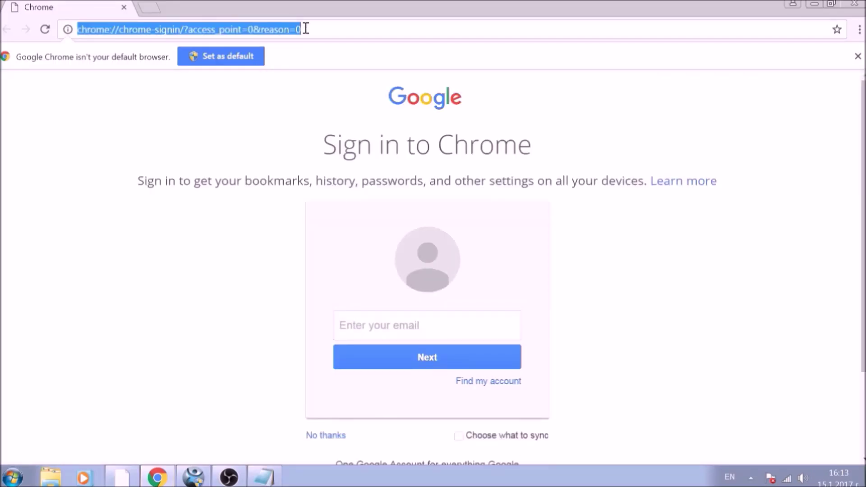
{"action": "type", "text": "CHROME"}
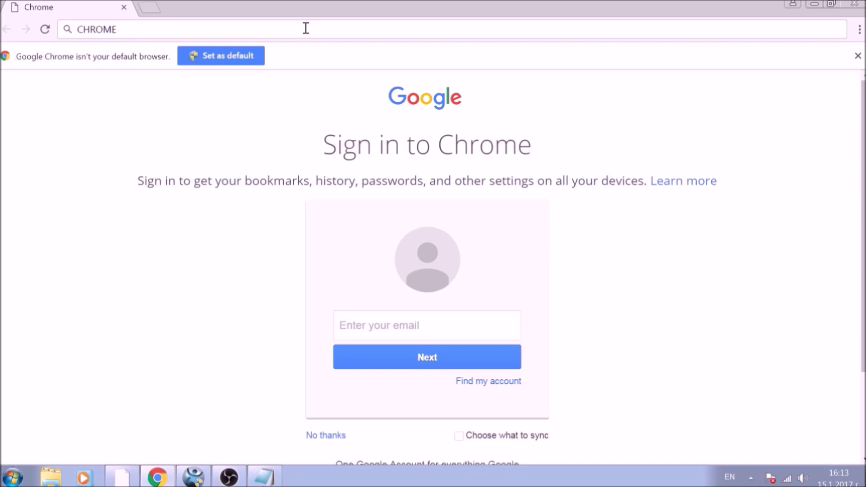
{"action": "type", "text": "://NE"}
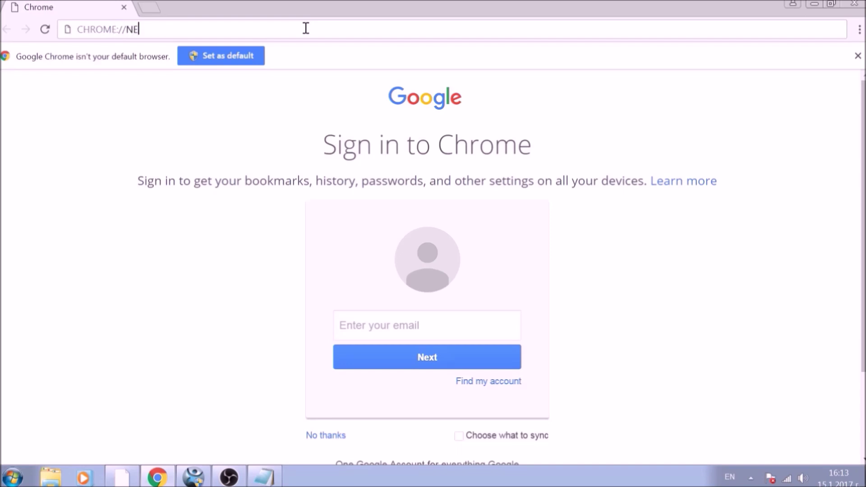
{"action": "type", "text": "T-INTER"}
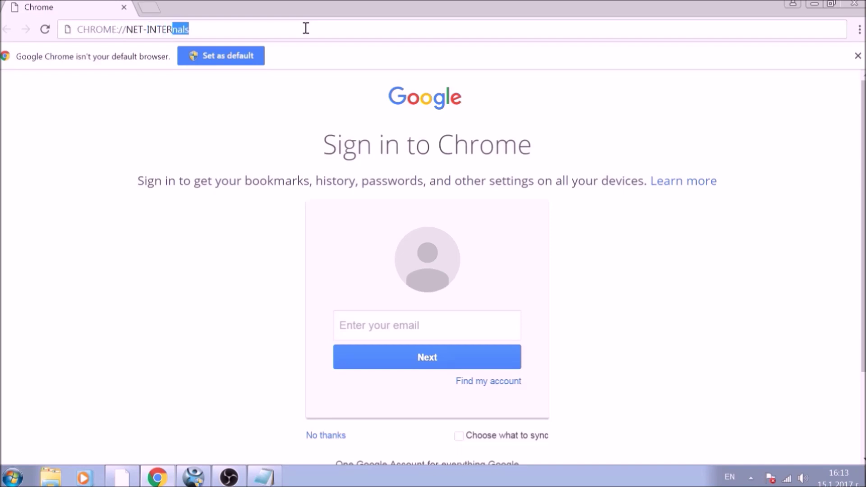
{"action": "type", "text": "NA"}
{"action": "type", "text": "LS/#"}
{"action": "type", "text": "DNS"}
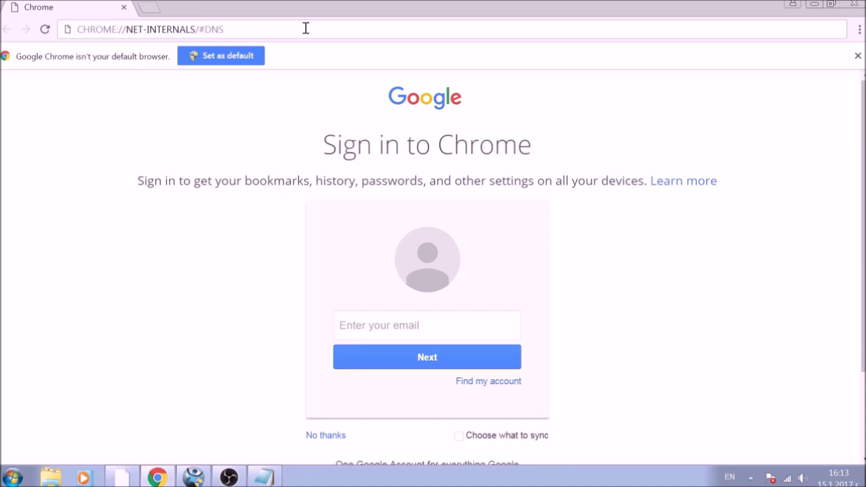
{"action": "key", "text": "Return"}
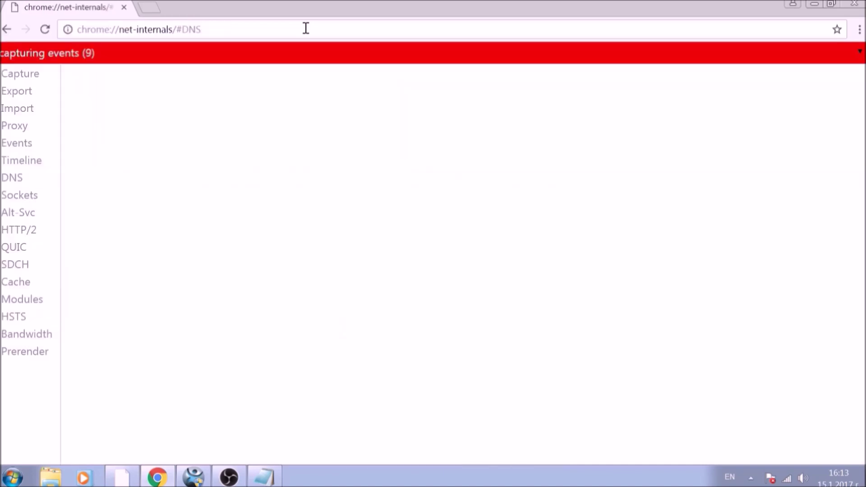
Clear Chrome's host resolver cache on the DNS page, then view the Cache statistics.
{"action": "left_click", "coordinate": [17, 183]}
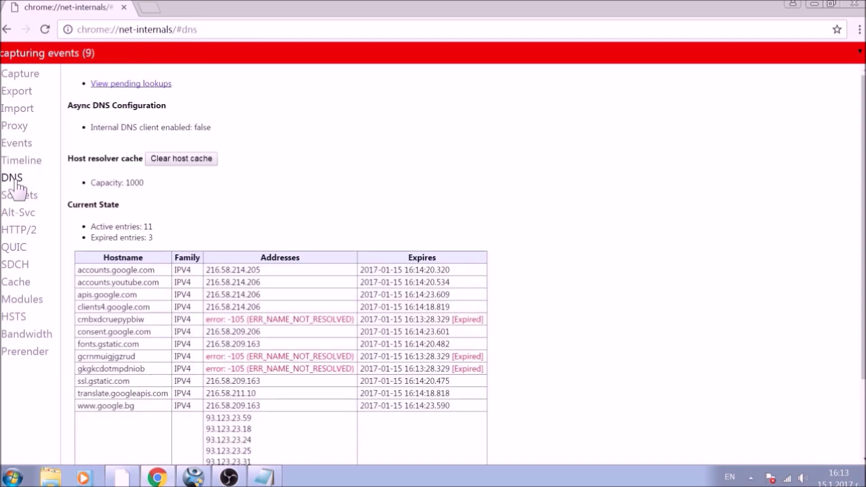
{"action": "left_click", "coordinate": [184, 173]}
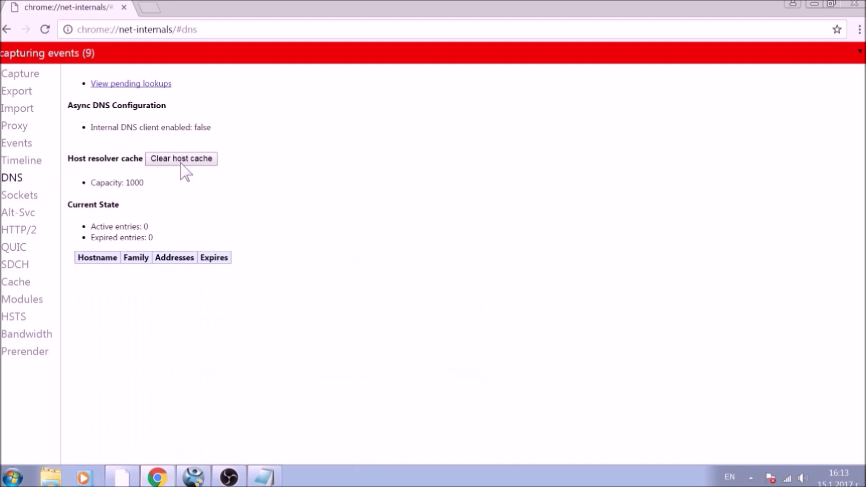
{"action": "left_click", "coordinate": [34, 282]}
{"action": "scroll", "coordinate": [93, 262], "scroll_direction": "down", "scroll_amount": 5}
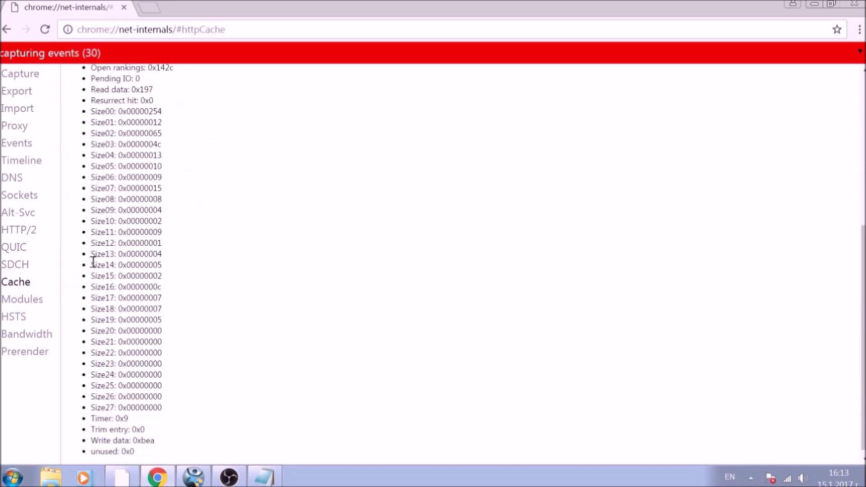
{"action": "scroll", "coordinate": [93, 262], "scroll_direction": "down", "scroll_amount": 1}
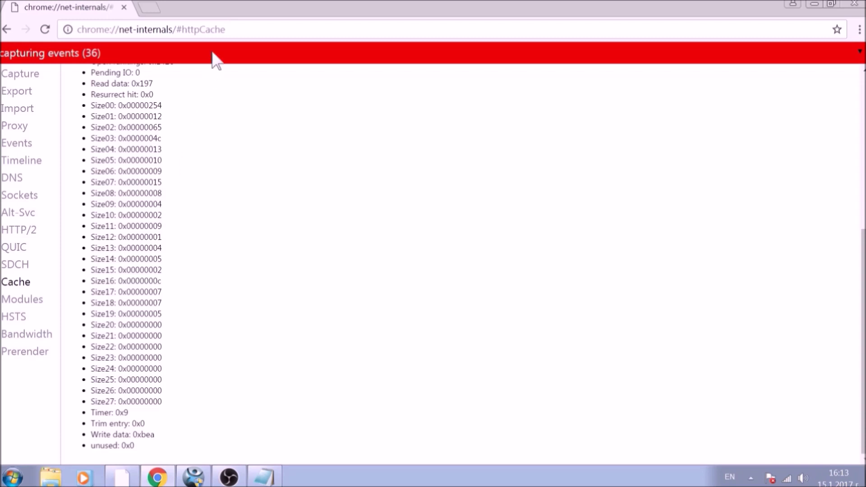
Go to chrome://settings/clearBrowserData from Chrome's address bar.
{"action": "left_click", "coordinate": [224, 30]}
{"action": "type", "text": "CH"}
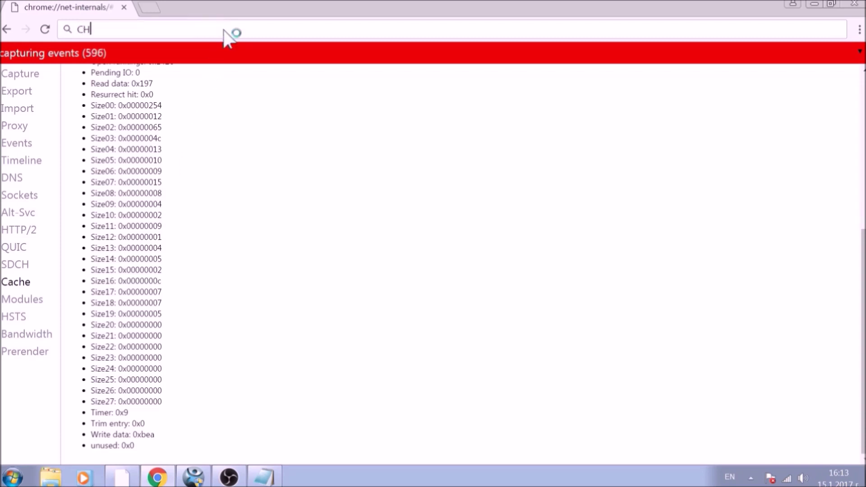
{"action": "type", "text": "ROME:"}
{"action": "type", "text": "//"}
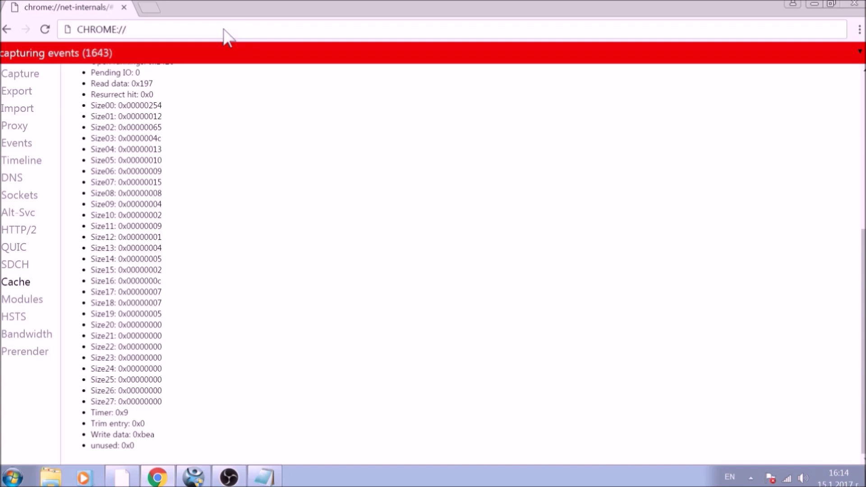
{"action": "type", "text": "SETTINGS/"}
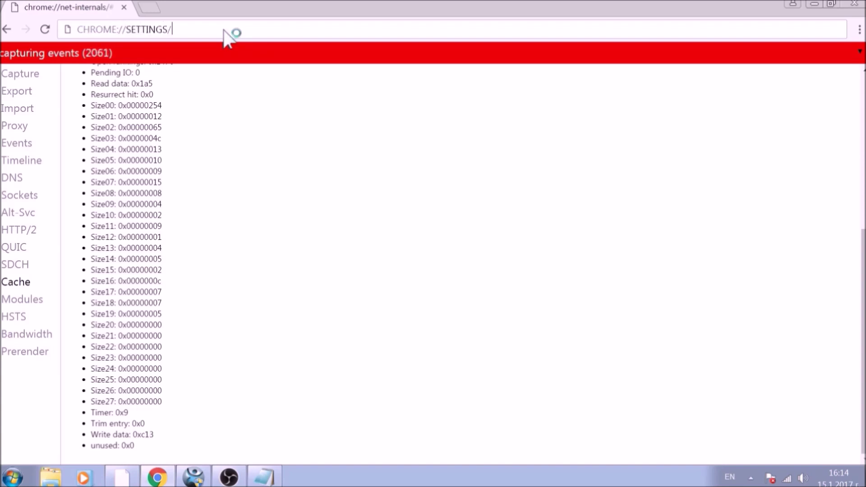
{"action": "type", "text": "CLEA"}
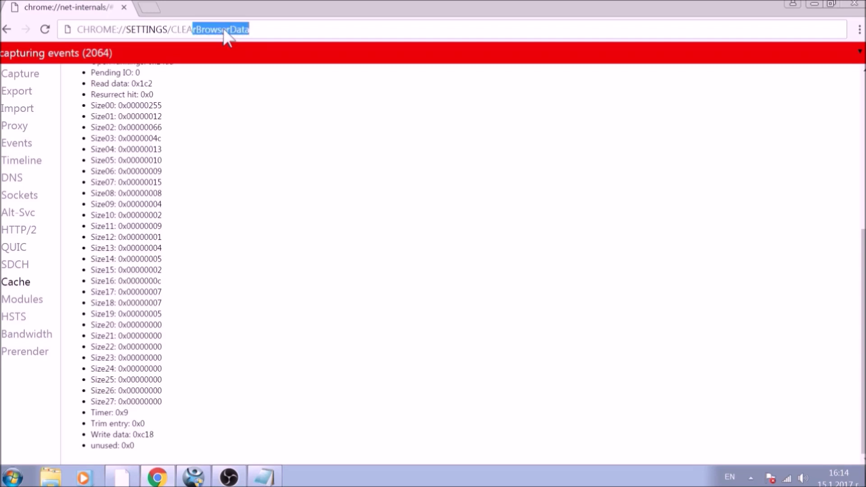
{"action": "type", "text": "RBR"}
{"action": "type", "text": "OWSERDATA"}
{"action": "key", "text": "Return"}
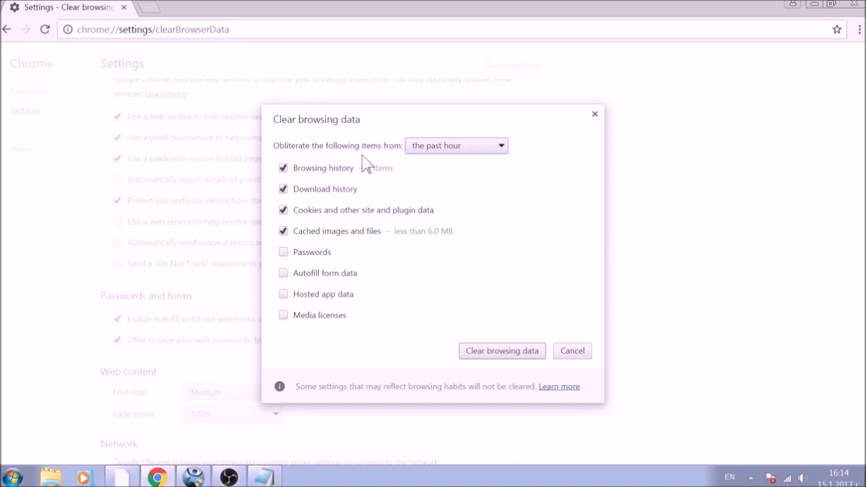
Clear data from 'the beginning of time', adding passwords, autofill, hosted app data and media licenses.
{"action": "left_click", "coordinate": [499, 148]}
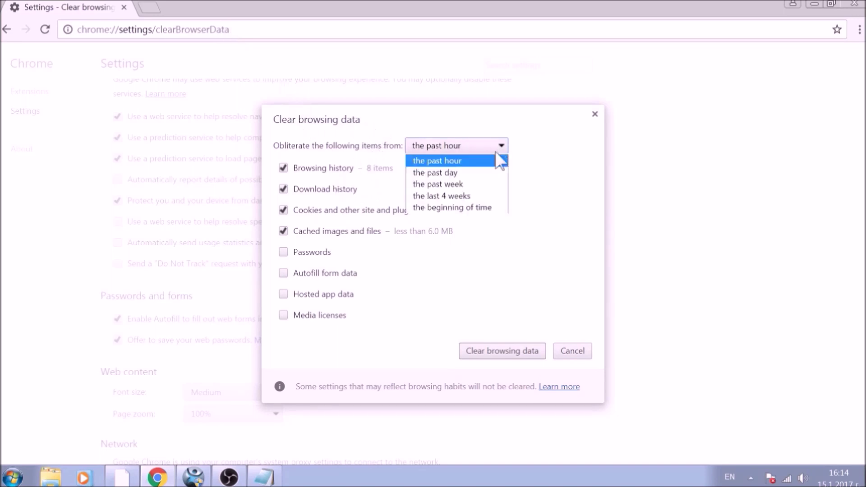
{"action": "left_click", "coordinate": [484, 207]}
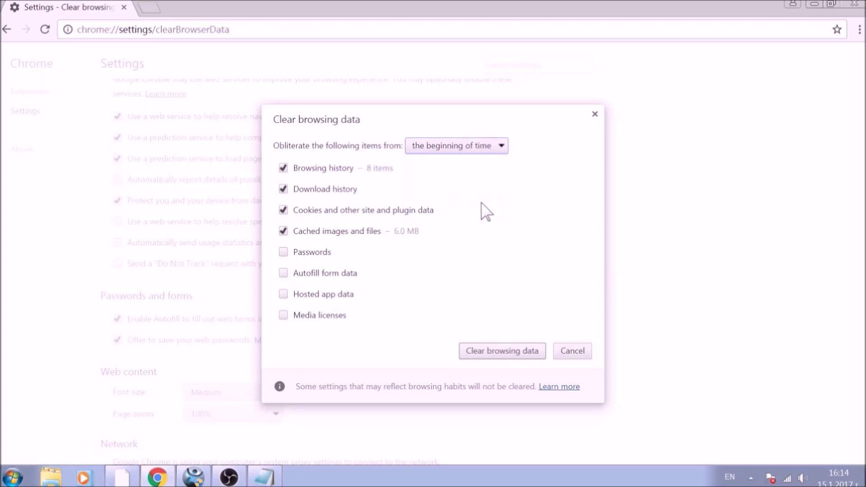
{"action": "left_click", "coordinate": [326, 255]}
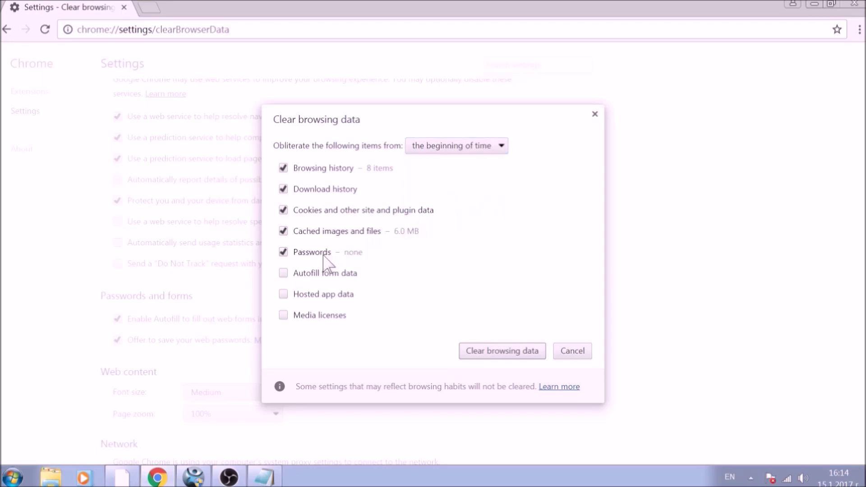
{"action": "left_click", "coordinate": [328, 274]}
{"action": "left_click", "coordinate": [327, 298]}
{"action": "left_click", "coordinate": [328, 316]}
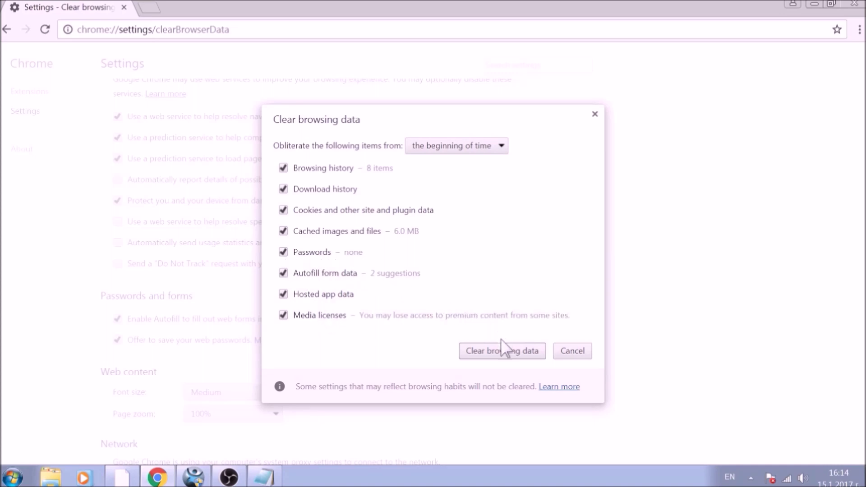
{"action": "left_click", "coordinate": [506, 351]}
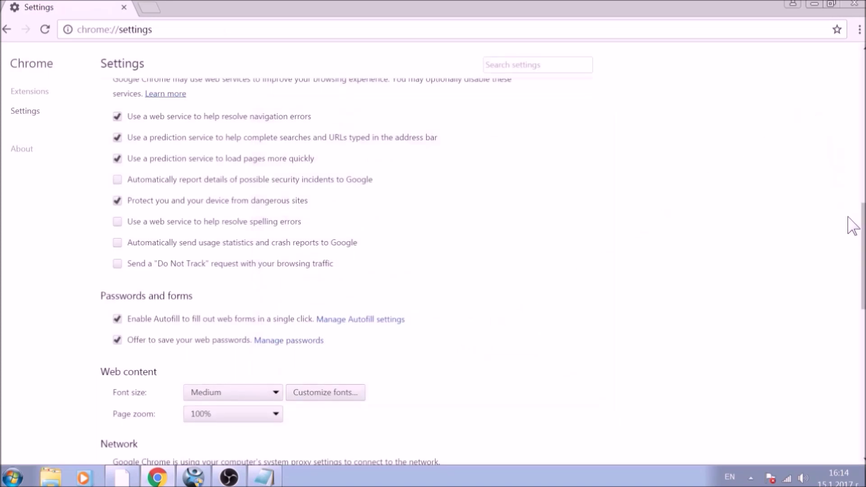
{"action": "left_click_drag", "start_coordinate": [863, 264], "coordinate": [854, 417]}
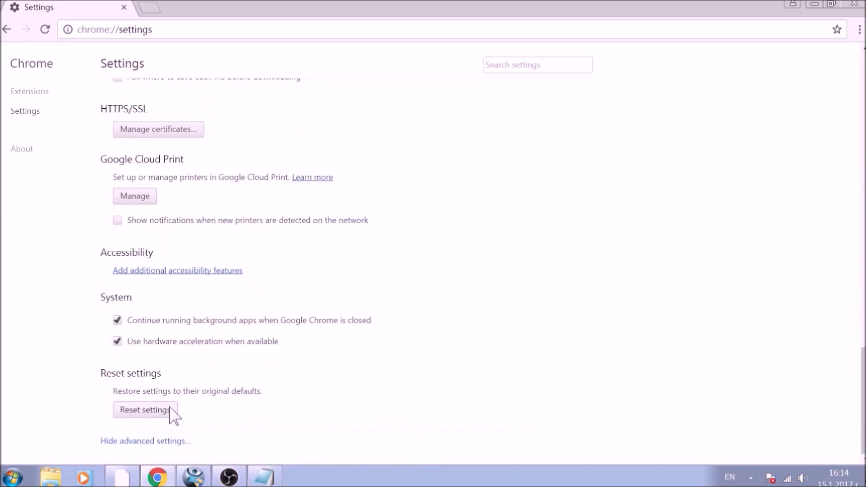
Reset Chrome's settings to their original defaults and close the browser.
{"action": "left_click", "coordinate": [143, 412]}
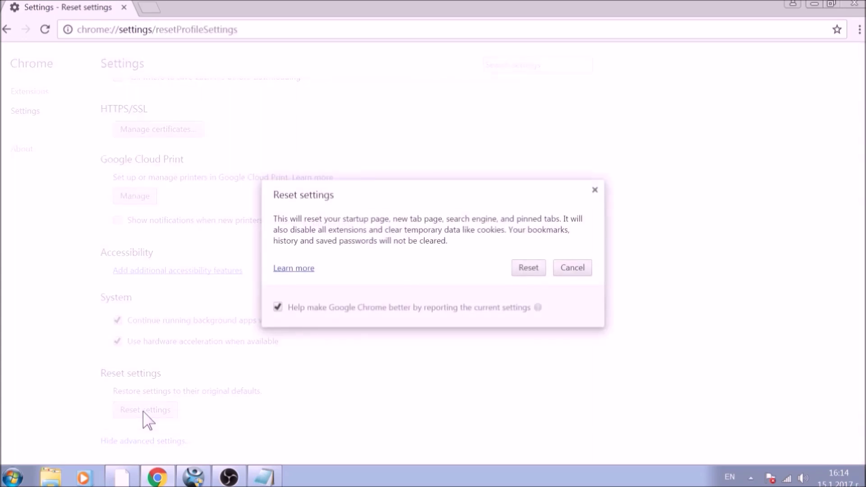
{"action": "left_click", "coordinate": [530, 268]}
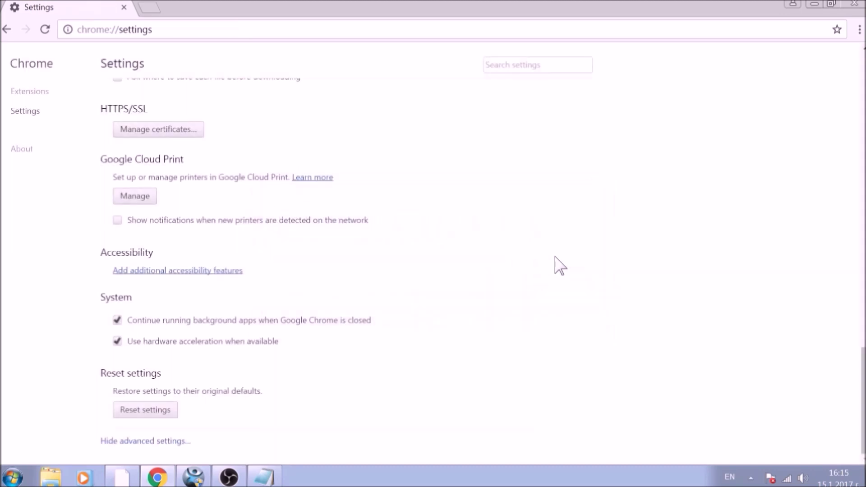
{"action": "left_click", "coordinate": [853, 6]}
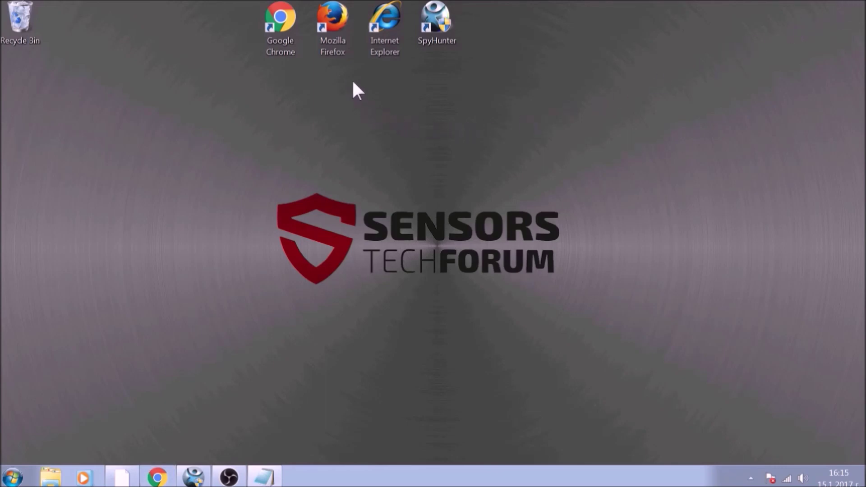
Launch Mozilla Firefox and open its General Options in a new tab with Alt+T, O.
{"action": "double_click", "coordinate": [338, 49]}
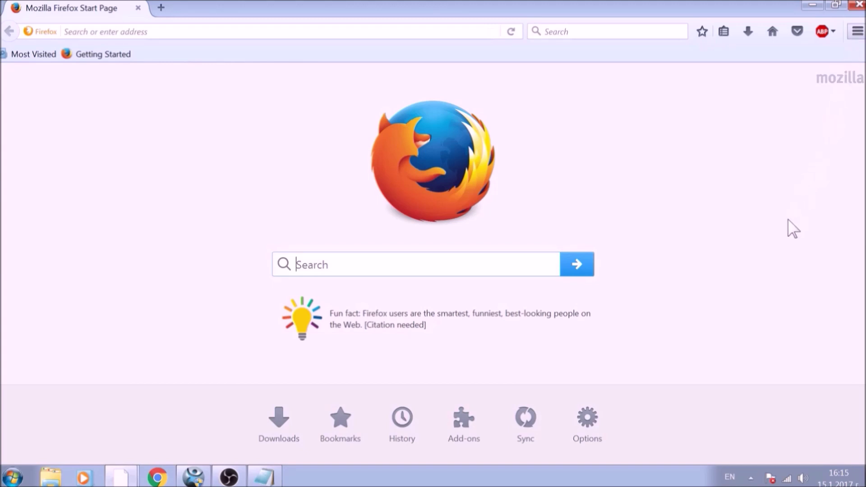
{"action": "key", "text": "alt+t"}
{"action": "key", "text": "o"}
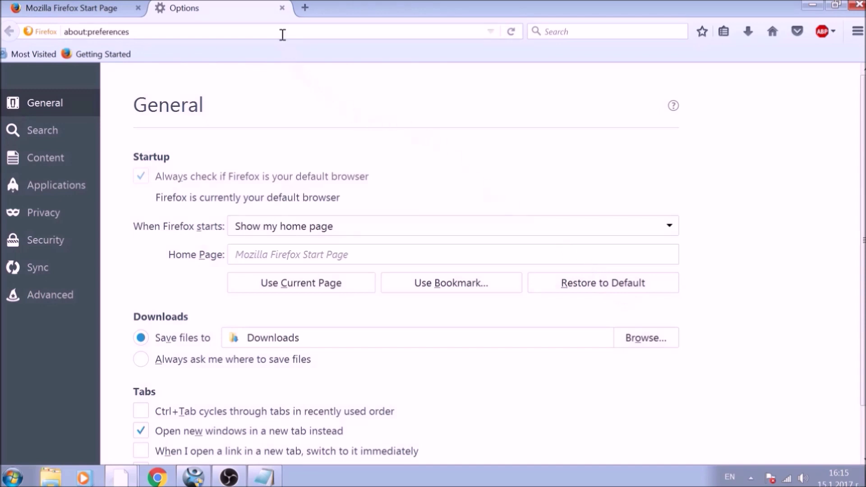
{"action": "left_click", "coordinate": [281, 32]}
Load Firefox's troubleshooting page and refresh Firefox to its defaults.
{"action": "key", "text": "ctrl+a"}
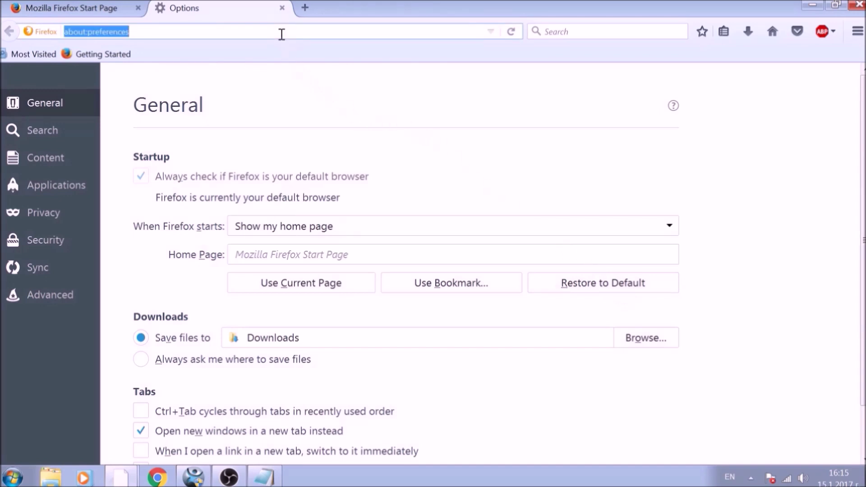
{"action": "type", "text": "ABO"}
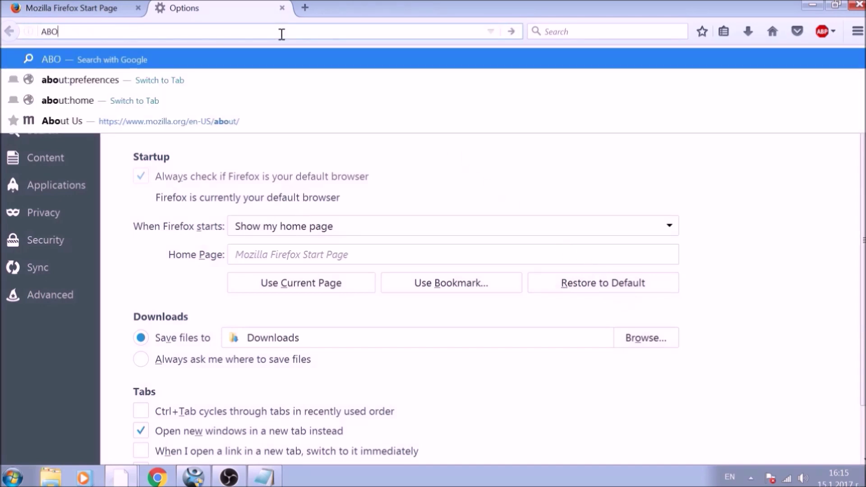
{"action": "type", "text": "UT:"}
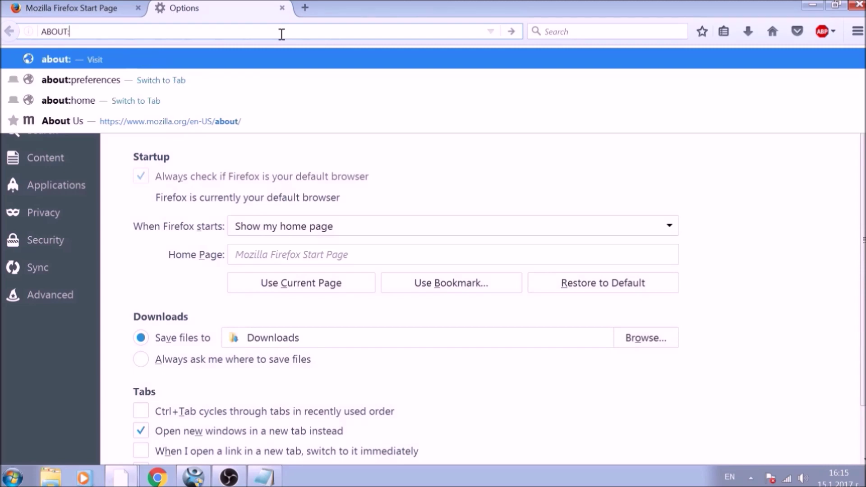
{"action": "type", "text": "SUPPORT"}
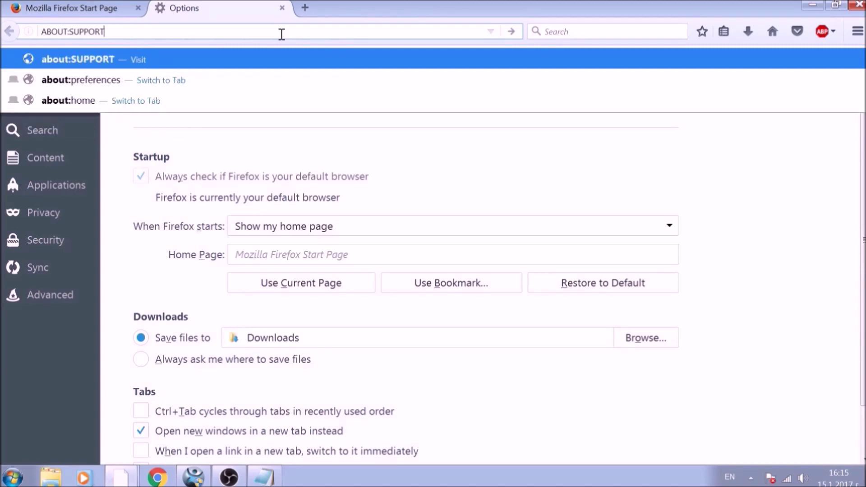
{"action": "key", "text": "Return"}
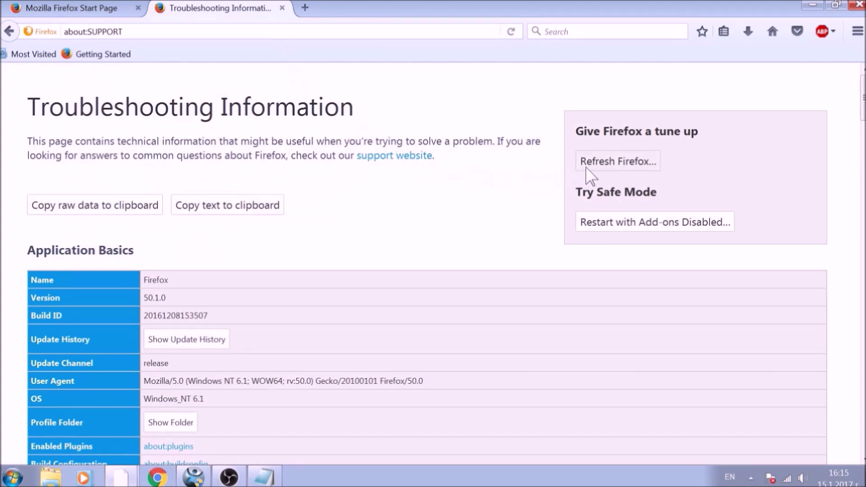
{"action": "left_click", "coordinate": [590, 175]}
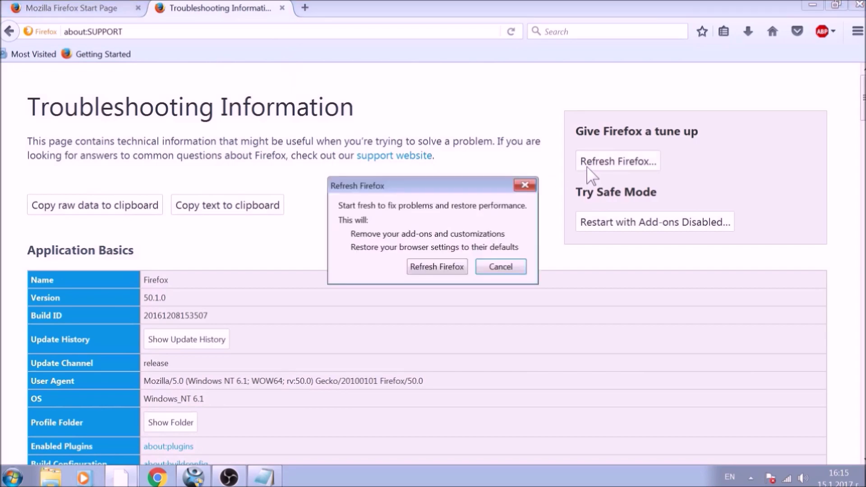
{"action": "left_click", "coordinate": [457, 272]}
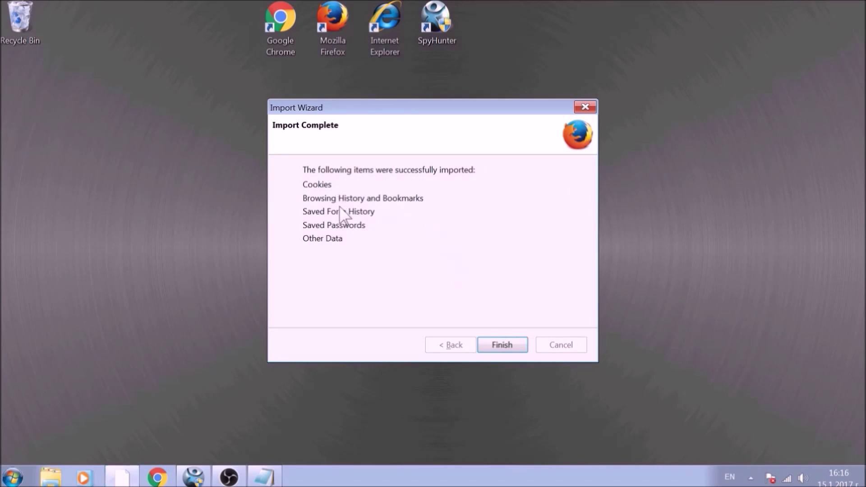
Finish the import, check the disabled Avast extensions, and close Firefox with all three tabs.
{"action": "key", "text": "Return"}
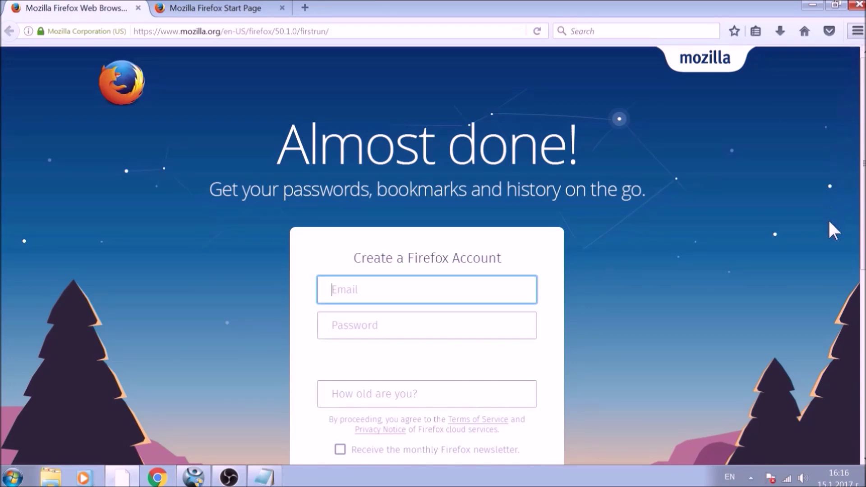
{"action": "key", "text": "ctrl+shift+a"}
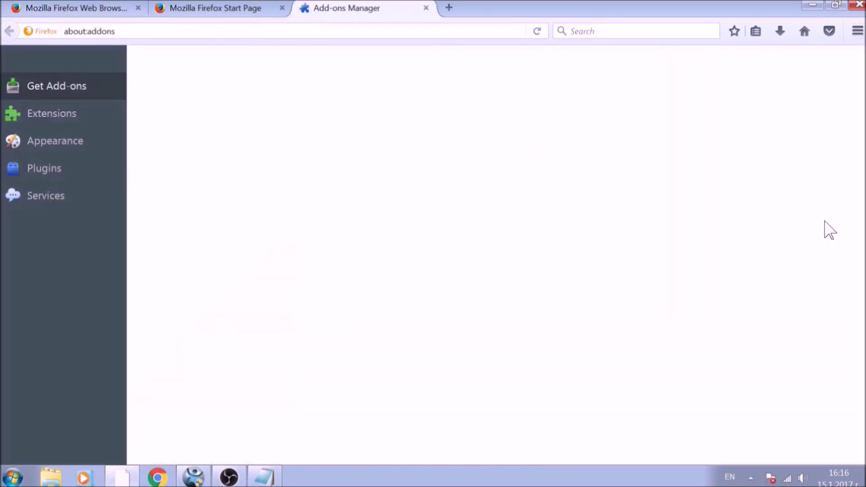
{"action": "left_click", "coordinate": [95, 125]}
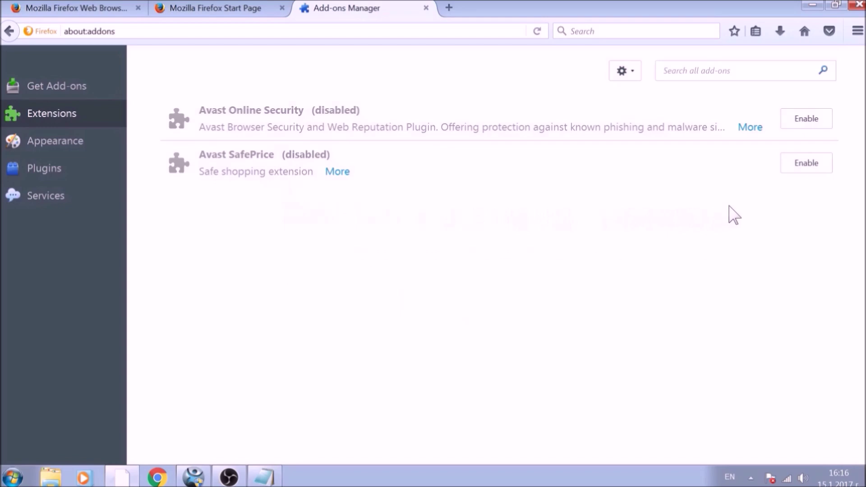
{"action": "left_click", "coordinate": [856, 4]}
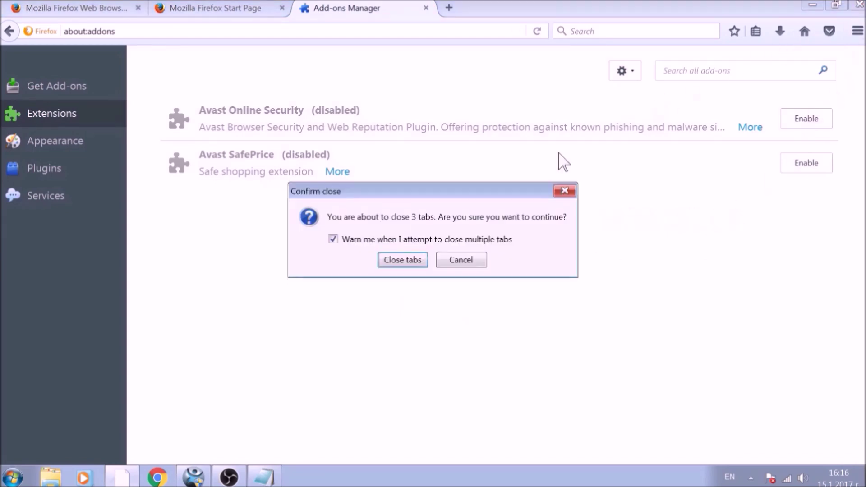
{"action": "left_click", "coordinate": [427, 262]}
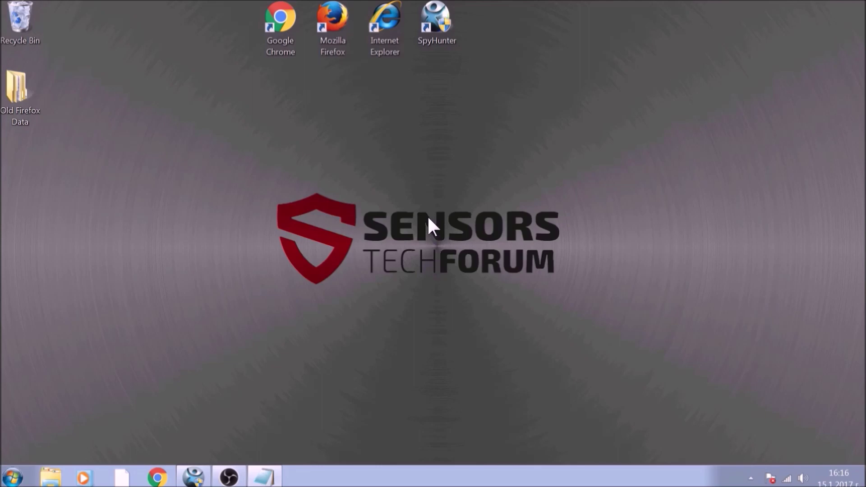
Launch Internet Explorer and set its Internet Options home page to about:blank.
{"action": "double_click", "coordinate": [386, 43]}
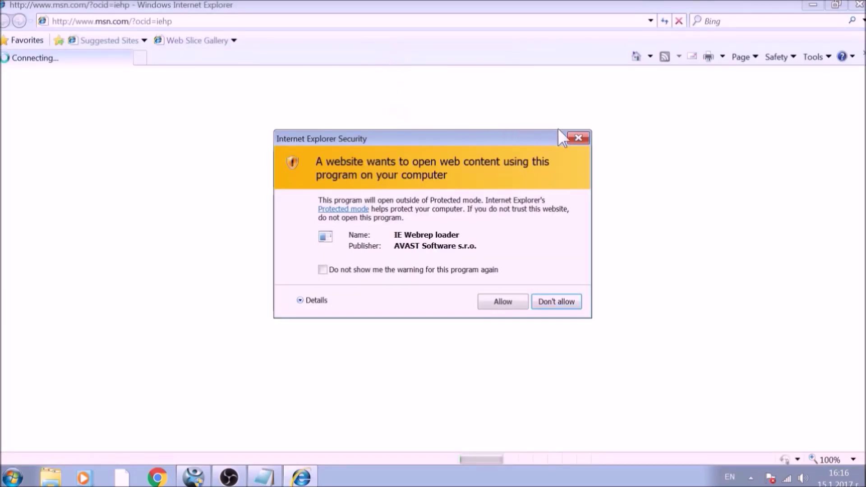
{"action": "left_click", "coordinate": [577, 139]}
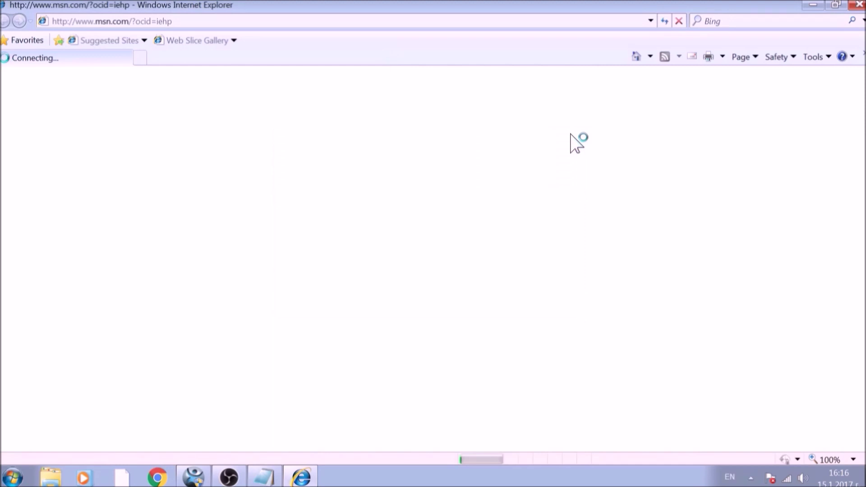
{"action": "left_click", "coordinate": [819, 66]}
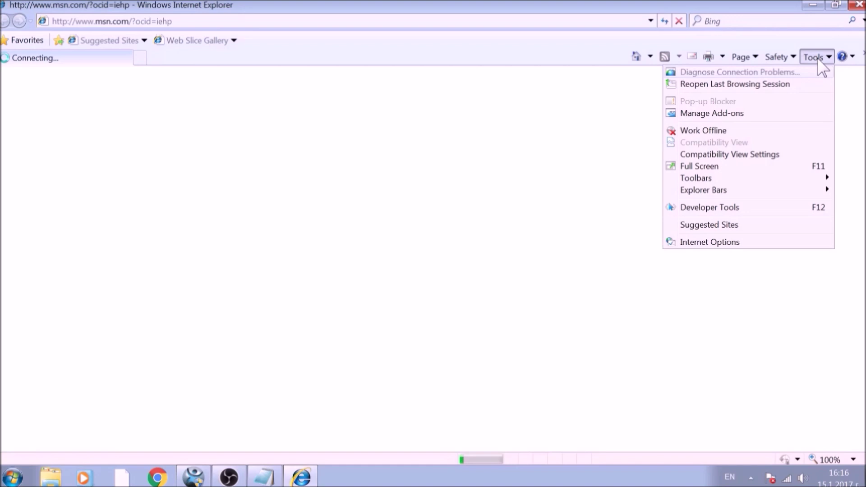
{"action": "left_click", "coordinate": [736, 242]}
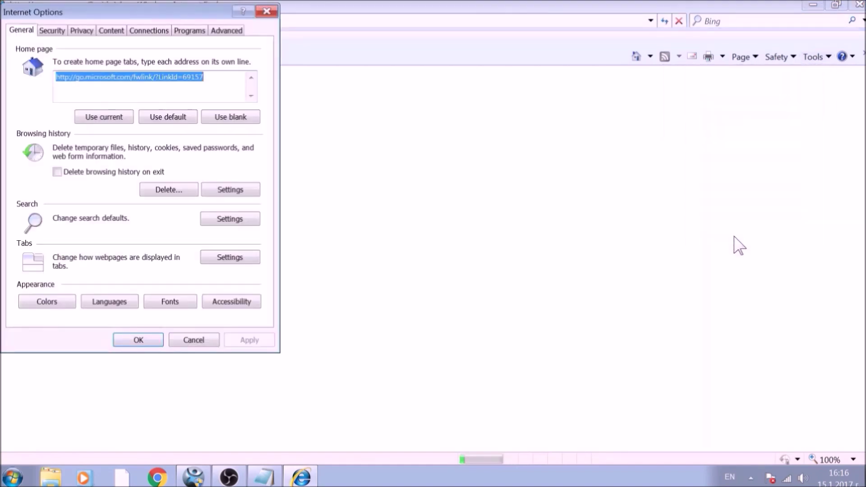
{"action": "left_click", "coordinate": [238, 119]}
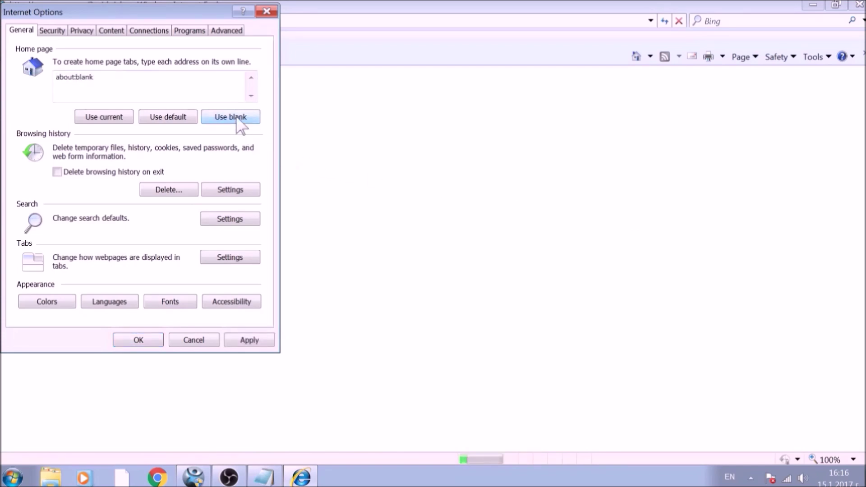
Reset Internet Explorer's settings, including deleting personal settings, then close the browser.
{"action": "left_click", "coordinate": [229, 34]}
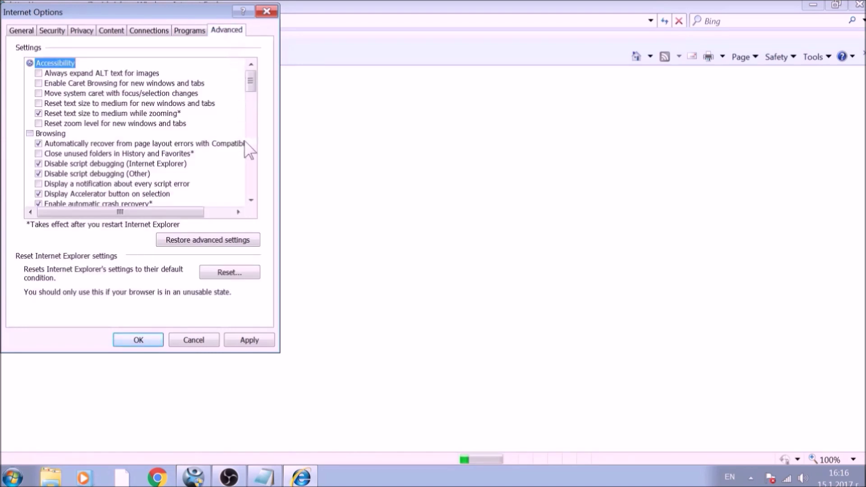
{"action": "left_click", "coordinate": [230, 273]}
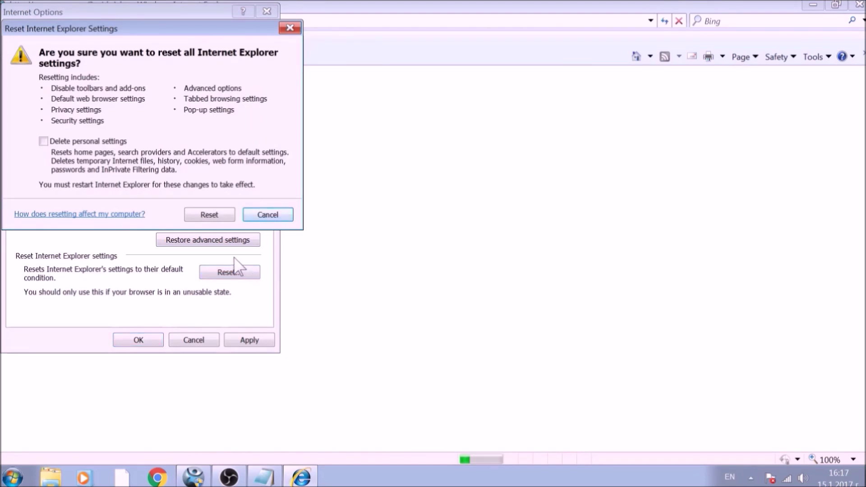
{"action": "left_click", "coordinate": [92, 143]}
{"action": "left_click", "coordinate": [204, 216]}
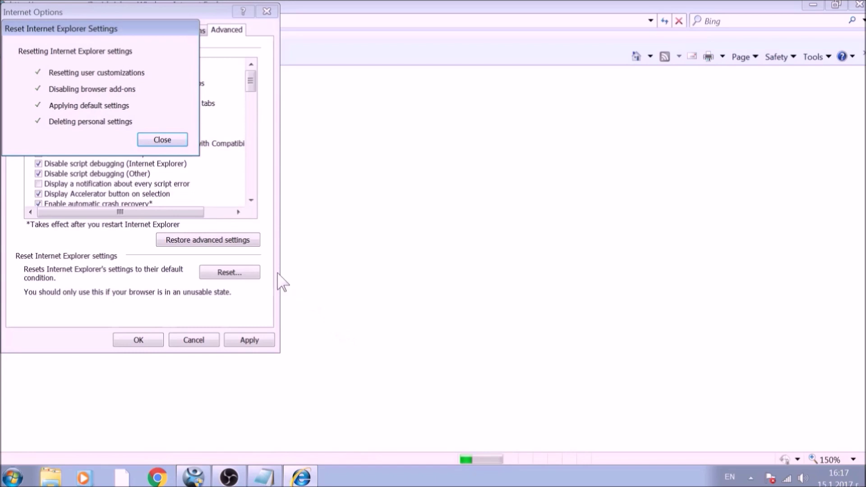
{"action": "left_click", "coordinate": [161, 140]}
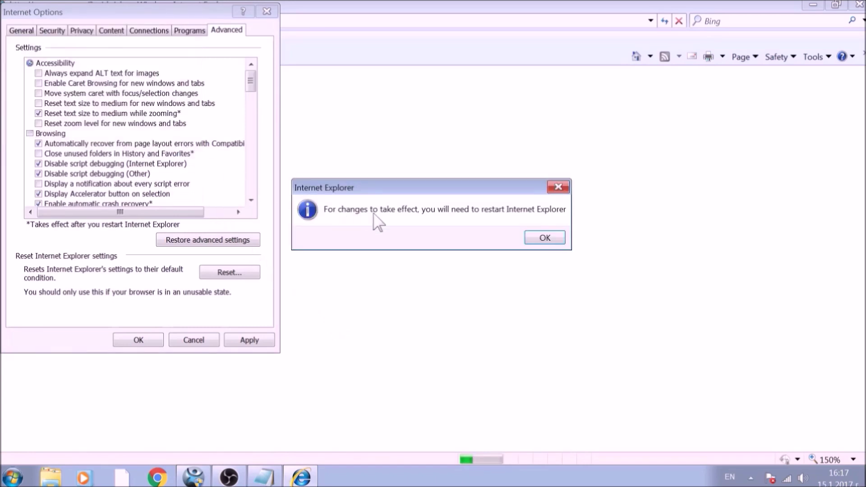
{"action": "left_click", "coordinate": [545, 238]}
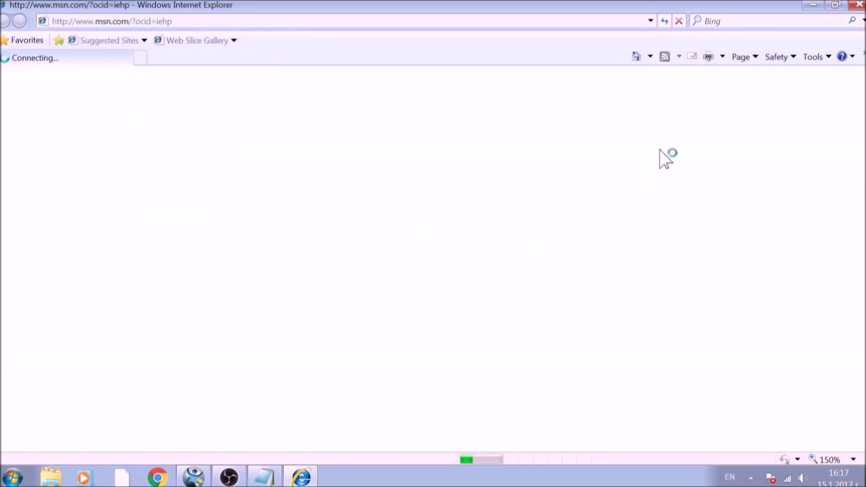
{"action": "left_click", "coordinate": [859, 11]}
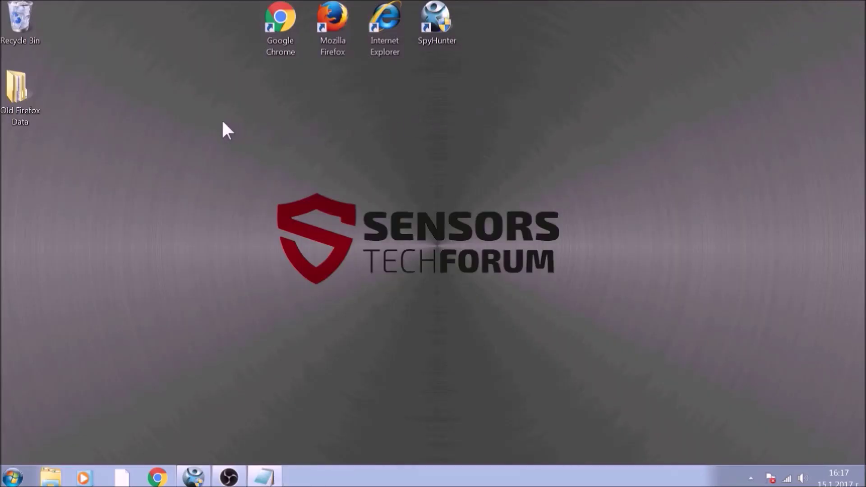
Bring up SpyHunter from the taskbar and start a Quick Scan of the computer.
{"action": "left_click_drag", "start_coordinate": [176, 122], "coordinate": [661, 344]}
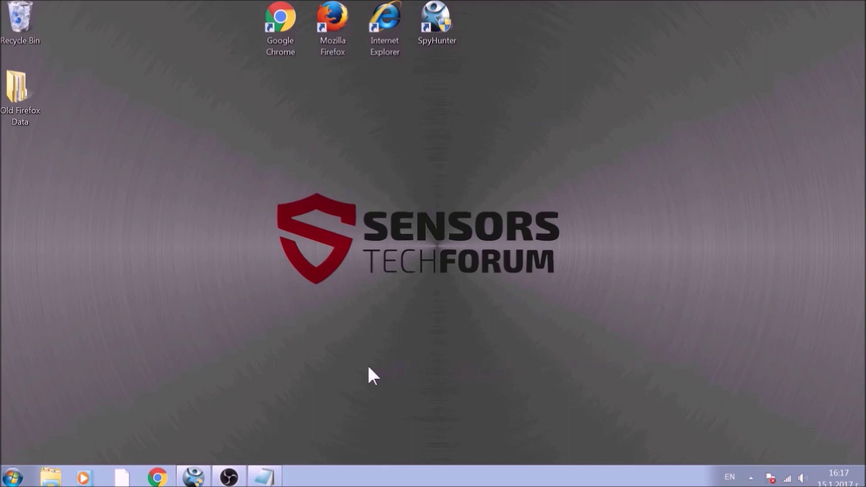
{"action": "left_click", "coordinate": [194, 478]}
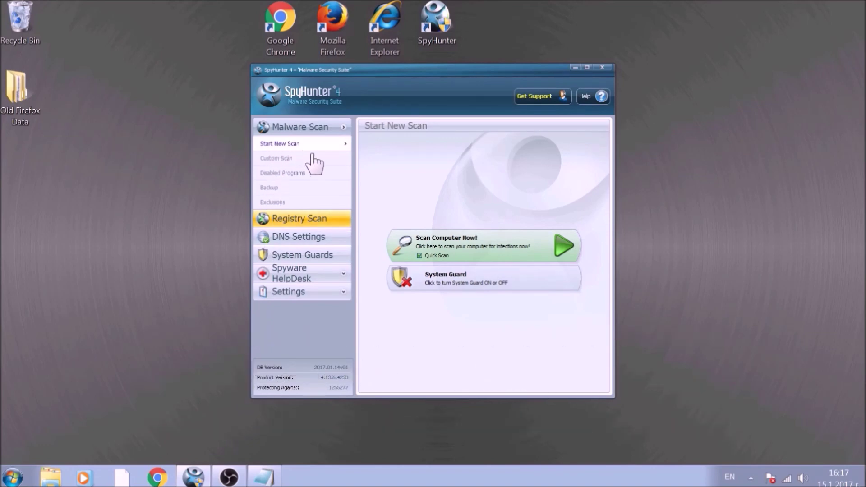
{"action": "left_click", "coordinate": [451, 241]}
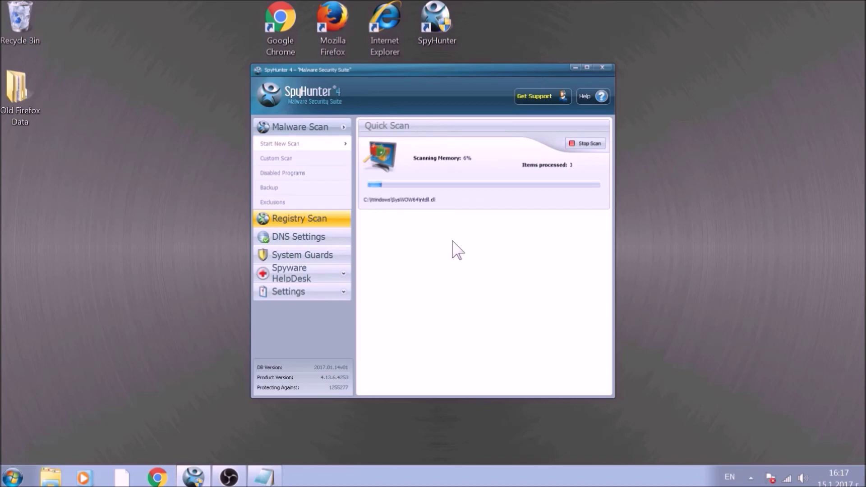